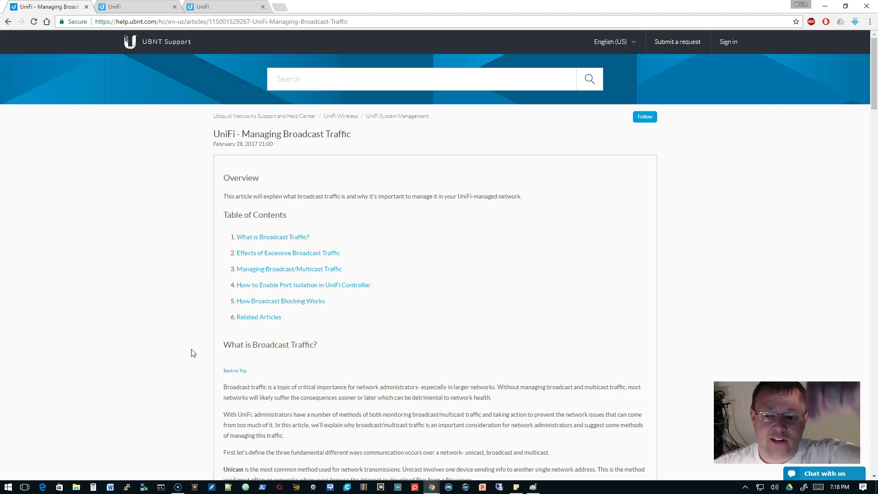
# - Highlight the article title and scroll down into the broadcast traffic introduction
pyautogui.click(187, 329)
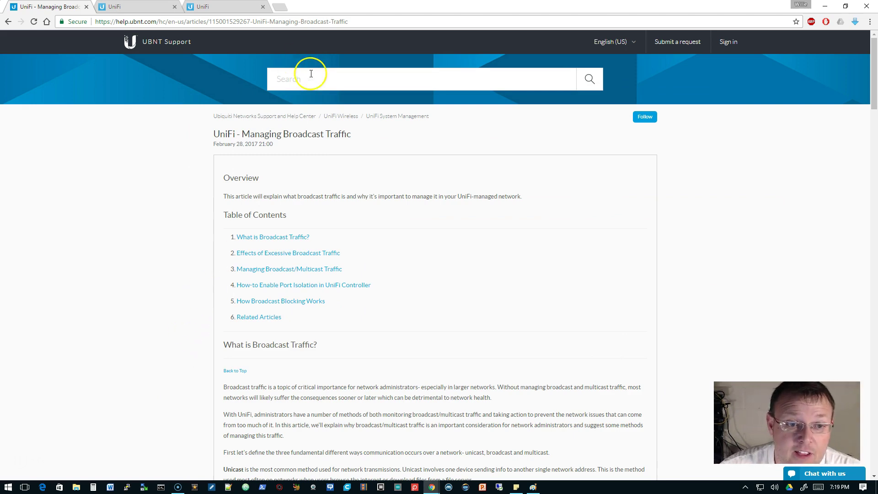
pyautogui.moveTo(216, 135); pyautogui.dragTo(358, 137)
pyautogui.click(353, 140)
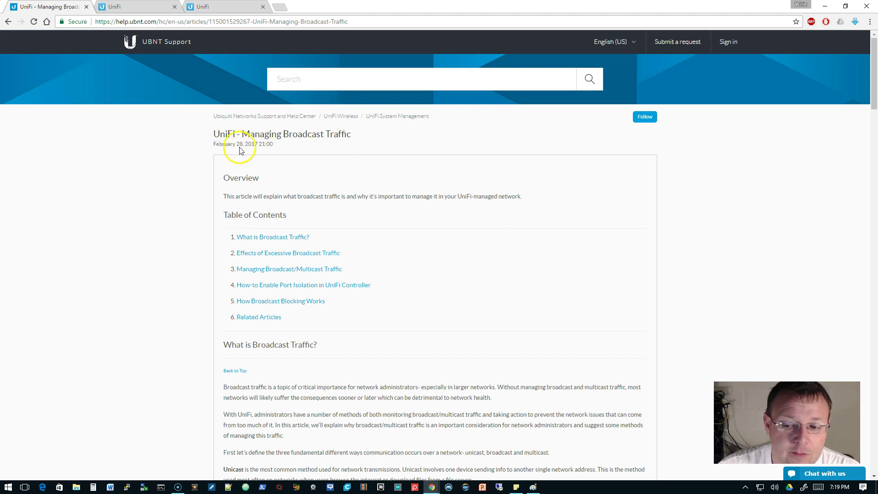
pyautogui.scroll(-3, 314, 161)
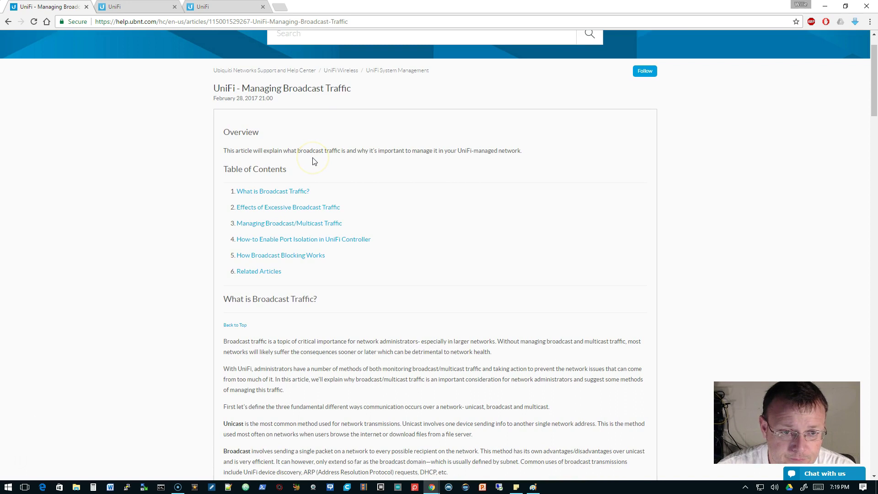
pyautogui.scroll(-4, 348, 267)
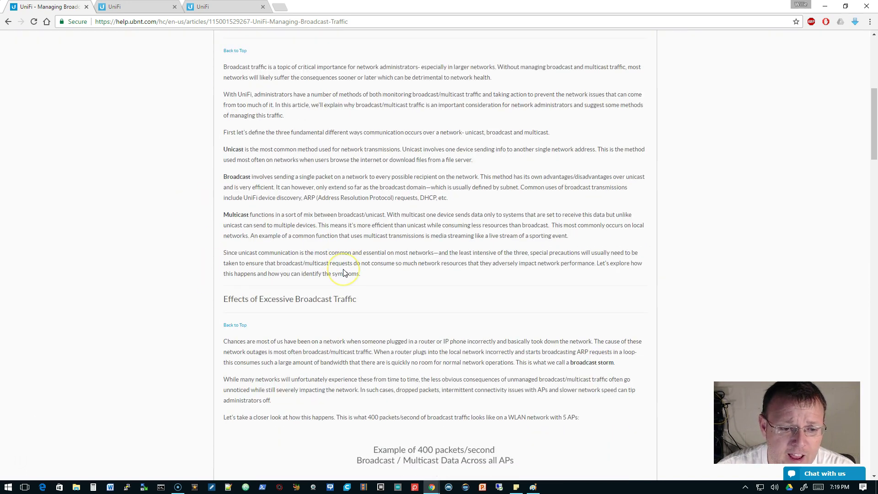
pyautogui.scroll(-4, 311, 192)
pyautogui.scroll(-2, 306, 183)
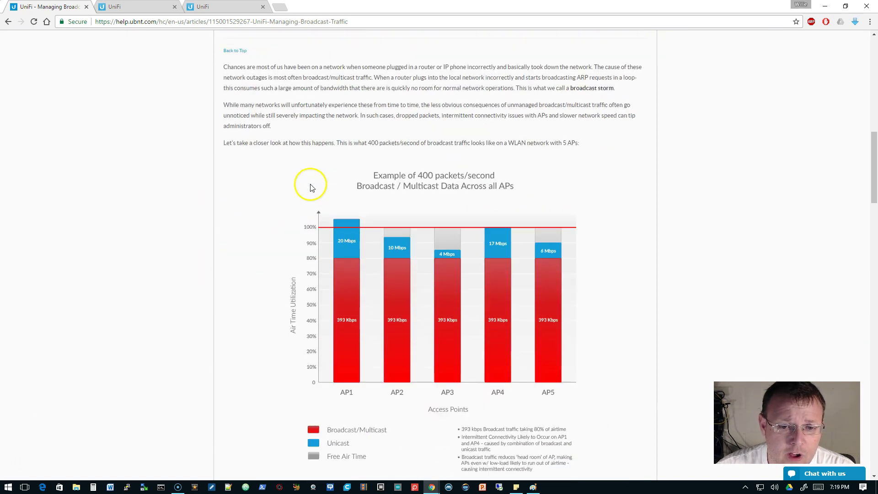
pyautogui.scroll(7, 257, 197)
pyautogui.scroll(-2, 260, 202)
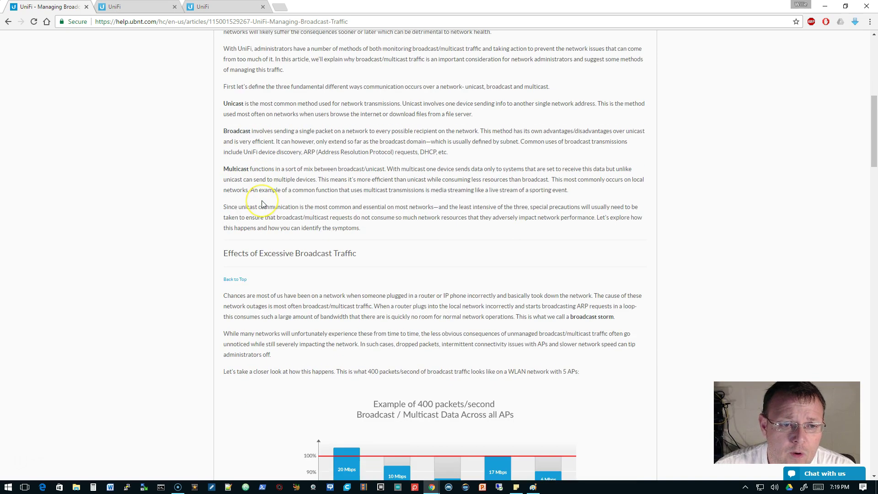
pyautogui.scroll(4, 263, 204)
pyautogui.scroll(-2, 263, 204)
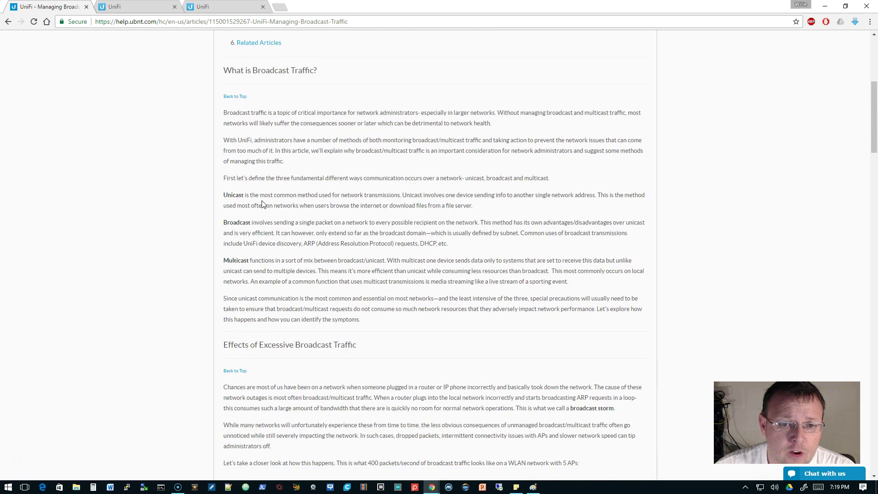
# - Highlight the first broadcast traffic paragraph, then read down to the 400 packets/second airtime chart
pyautogui.moveTo(223, 113); pyautogui.dragTo(533, 130)
pyautogui.click(533, 129)
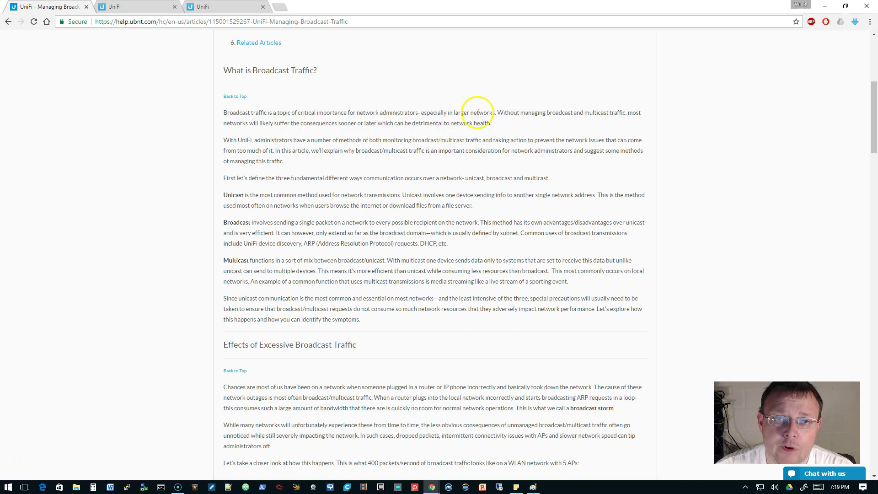
pyautogui.scroll(-5, 279, 231)
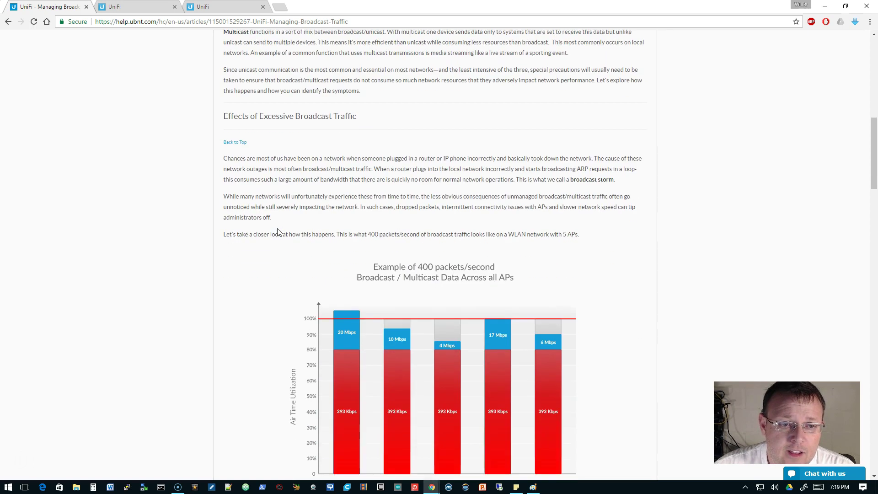
pyautogui.scroll(5, 278, 232)
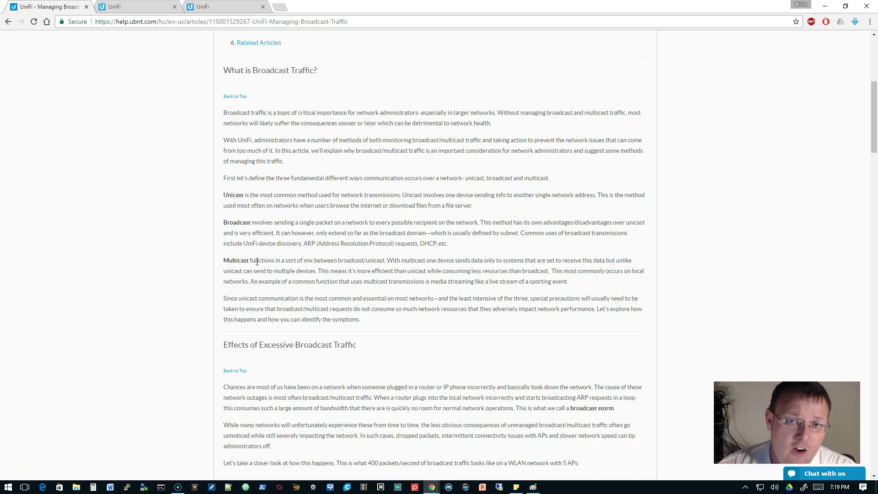
pyautogui.scroll(-6, 332, 269)
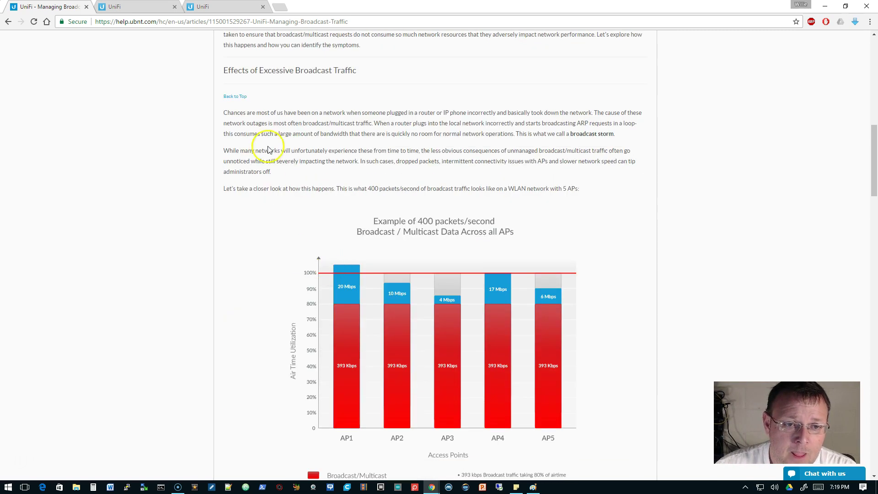
pyautogui.scroll(-1, 315, 172)
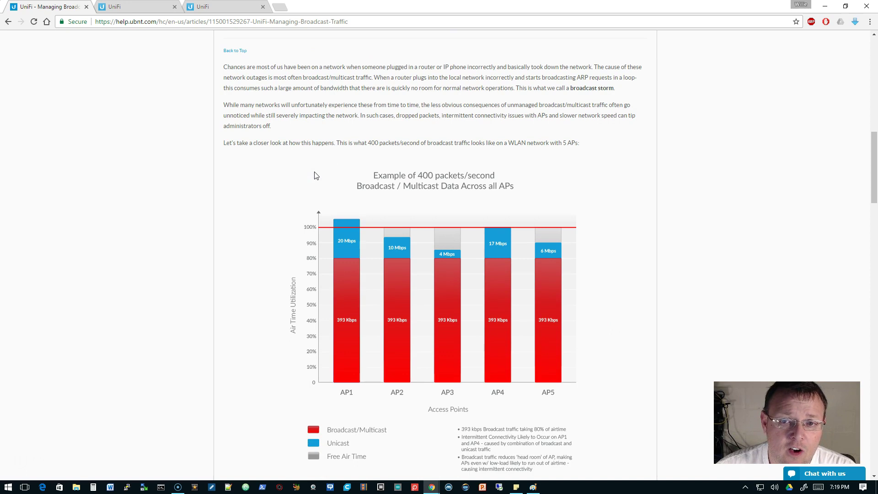
pyautogui.scroll(-1, 269, 195)
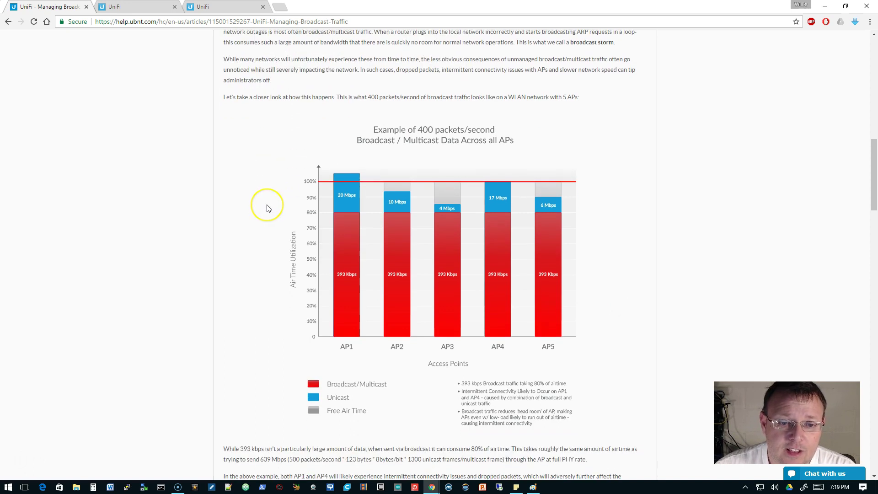
pyautogui.scroll(-1, 268, 205)
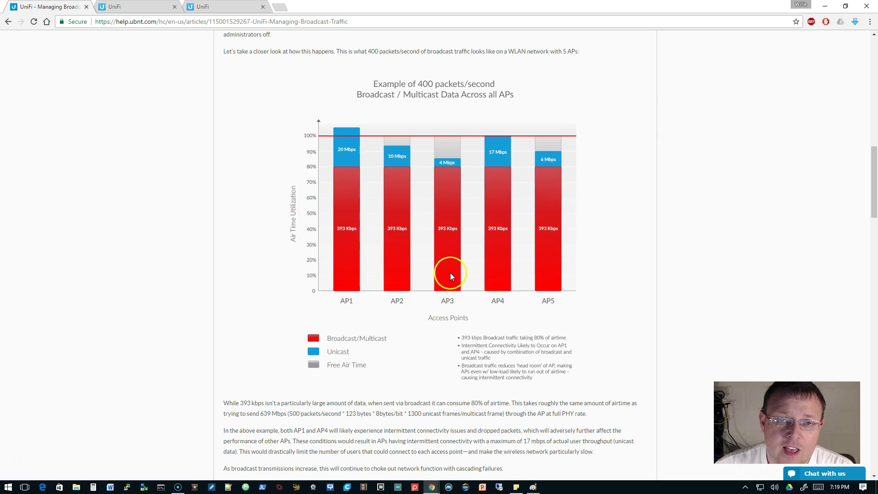
# - Read past the controlled-traffic chart, Port Isolation diagram and steps to Related Articles, then scroll back up
pyautogui.scroll(-6, 450, 273)
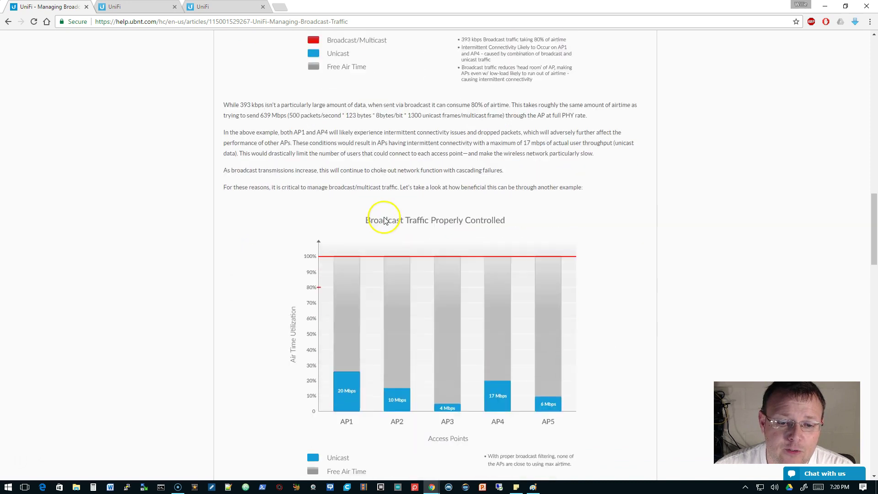
pyautogui.scroll(-3, 384, 221)
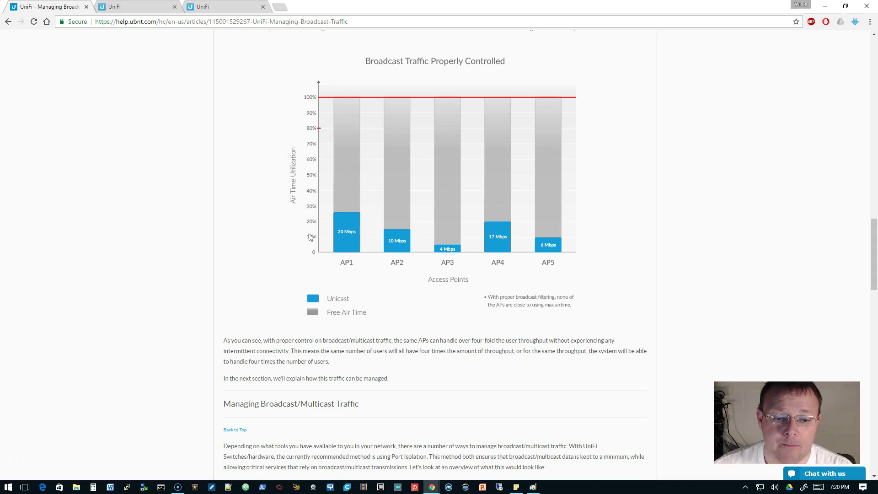
pyautogui.scroll(-7, 268, 224)
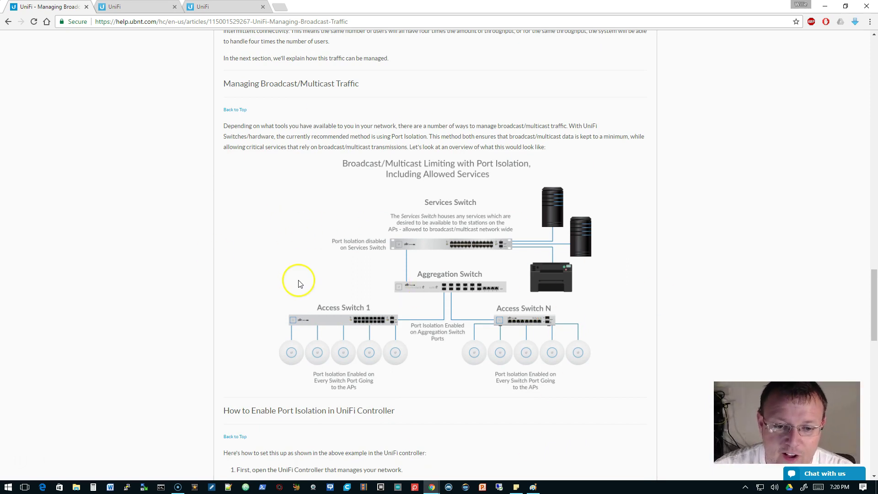
pyautogui.scroll(-3, 402, 256)
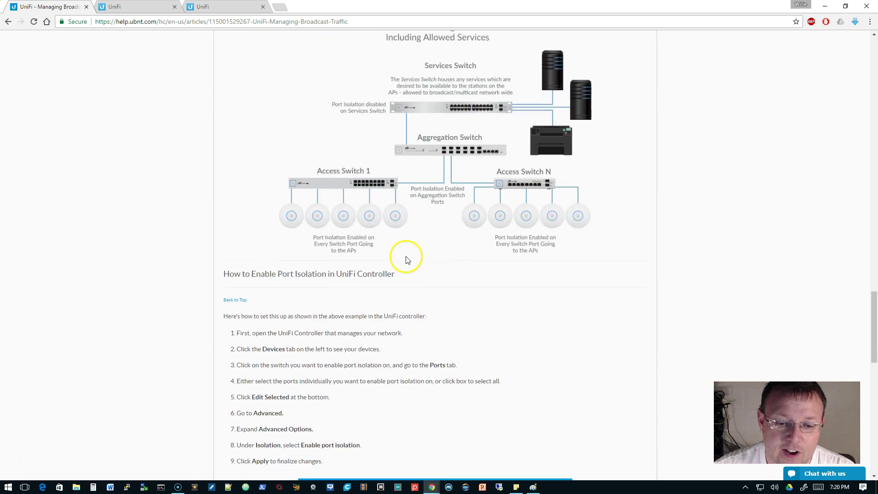
pyautogui.scroll(-2, 405, 257)
pyautogui.scroll(-2, 255, 177)
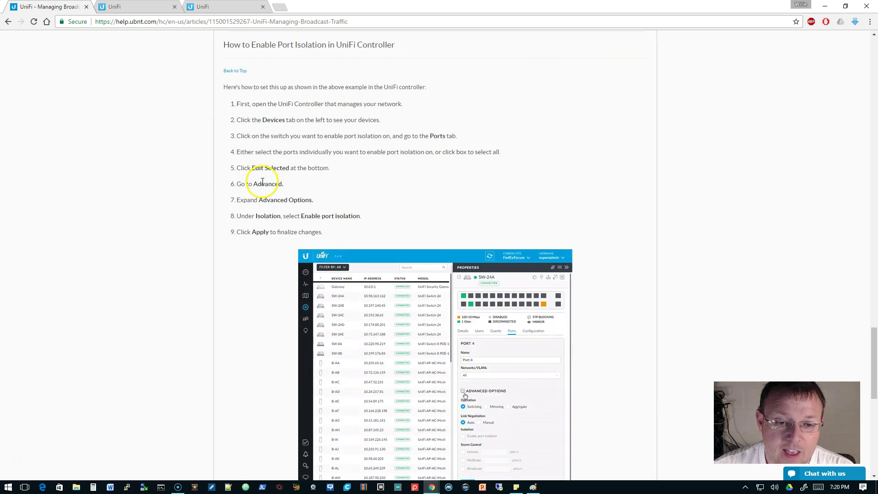
pyautogui.scroll(-2, 260, 181)
pyautogui.scroll(3, 256, 182)
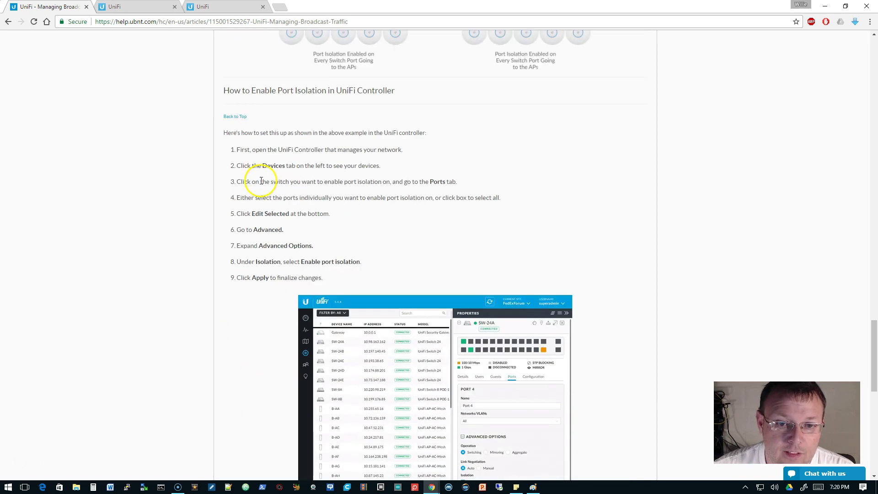
pyautogui.scroll(-3, 228, 178)
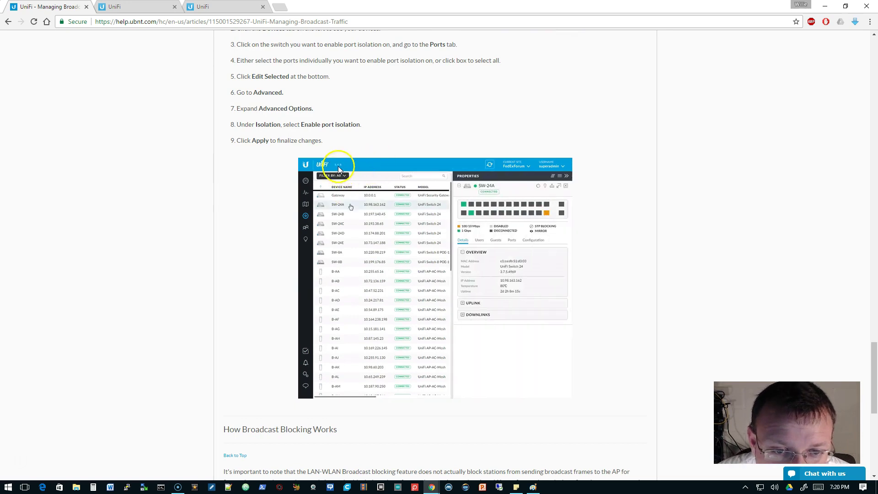
pyautogui.scroll(-6, 228, 204)
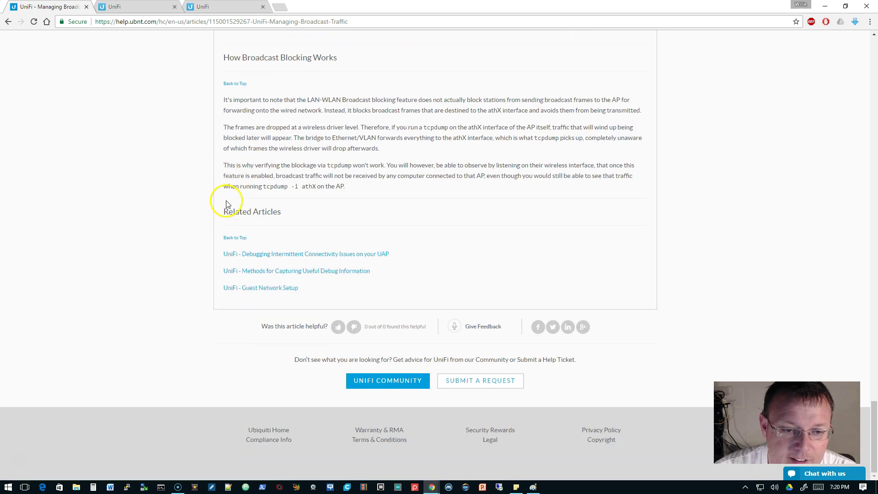
pyautogui.scroll(4, 227, 204)
pyautogui.scroll(20, 227, 204)
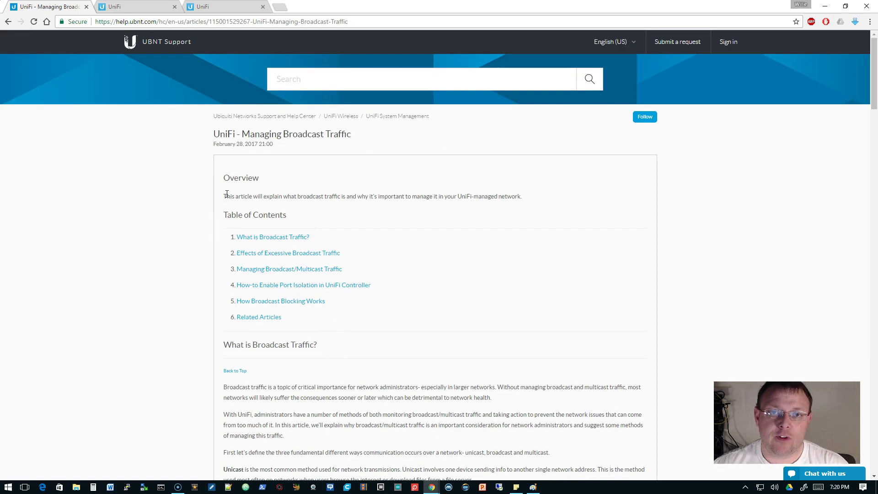
# - Log in to the Willie-Lab controller with the account username and password, then open Settings > Wireless Networks
pyautogui.click(160, 8)
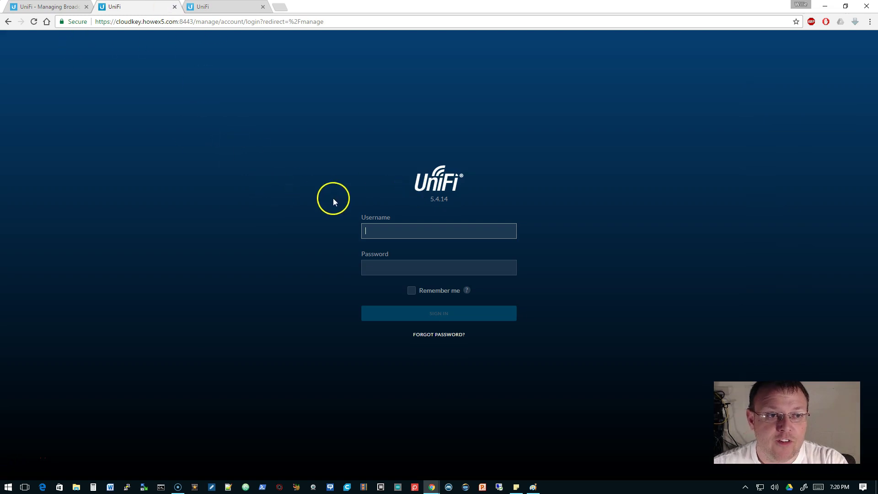
pyautogui.write('whowe')
pyautogui.press('Tab')
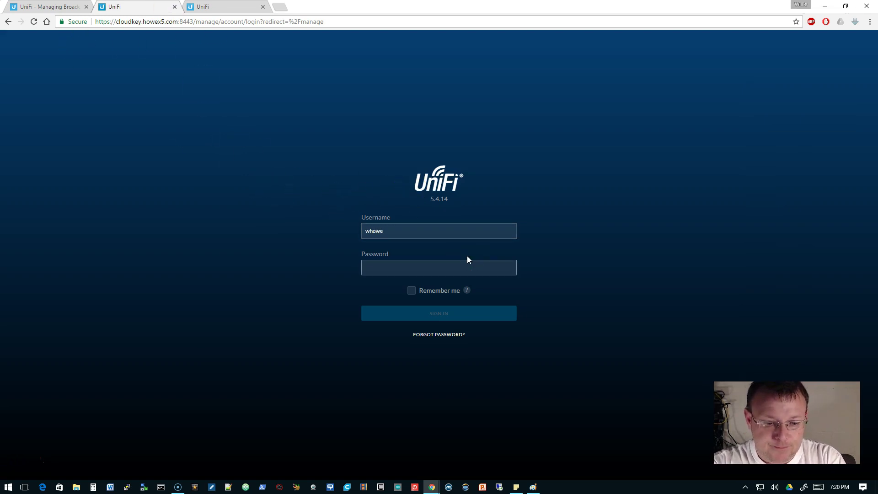
pyautogui.write('••••••••')
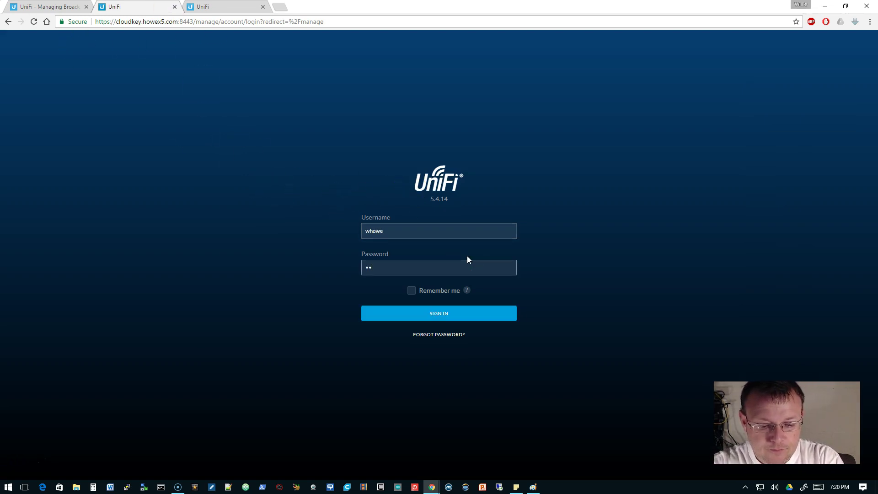
pyautogui.press('Return')
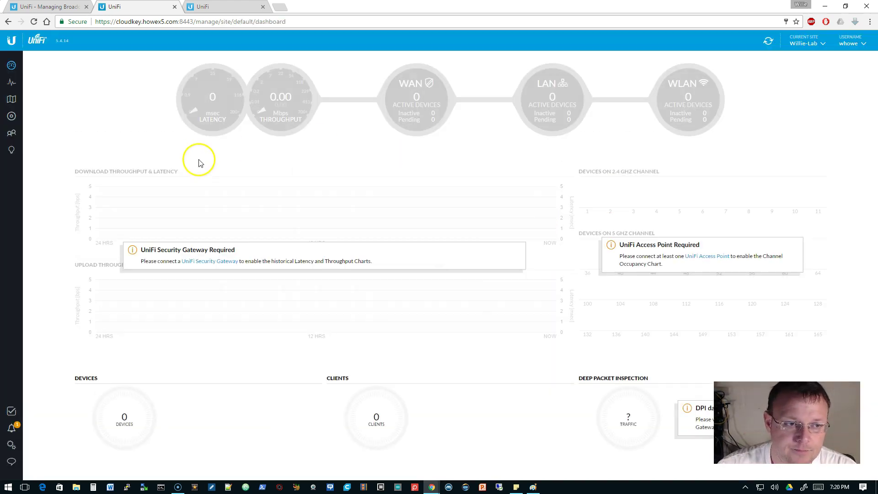
pyautogui.click(11, 441)
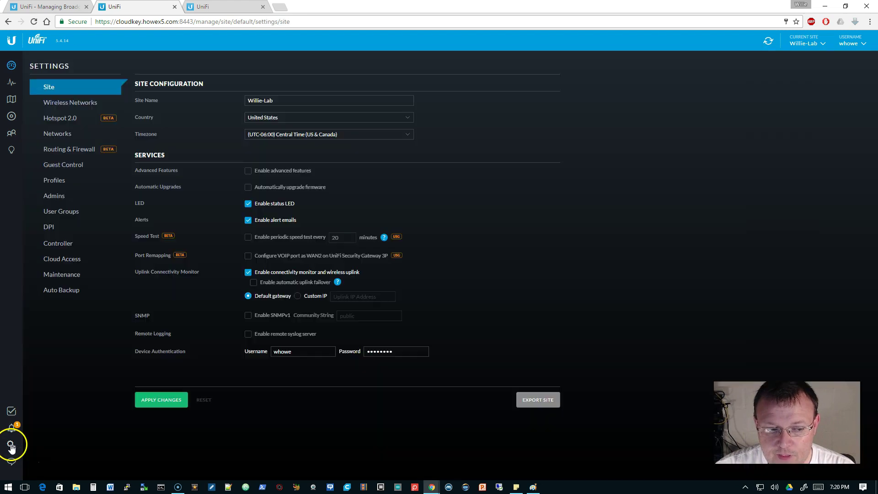
pyautogui.click(55, 101)
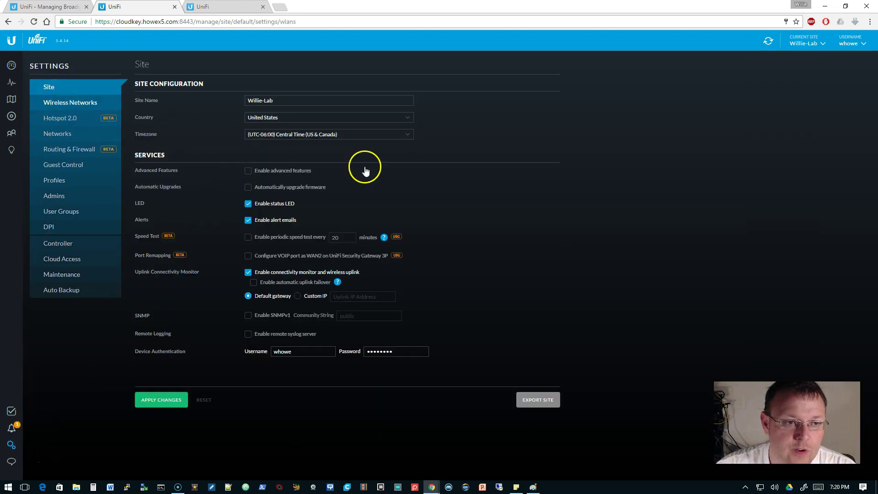
# - Review Howe-Lab-WiFi's Advanced Options and help note, then go to the empty Devices list
pyautogui.click(504, 96)
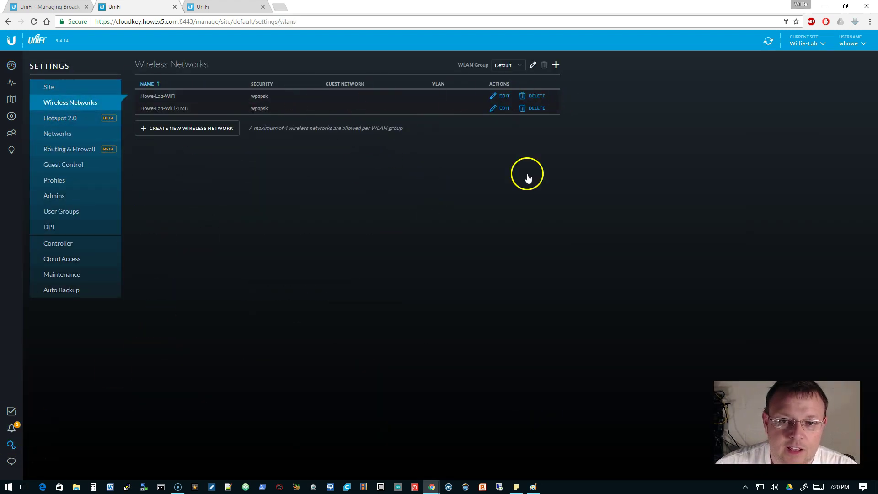
pyautogui.click(137, 196)
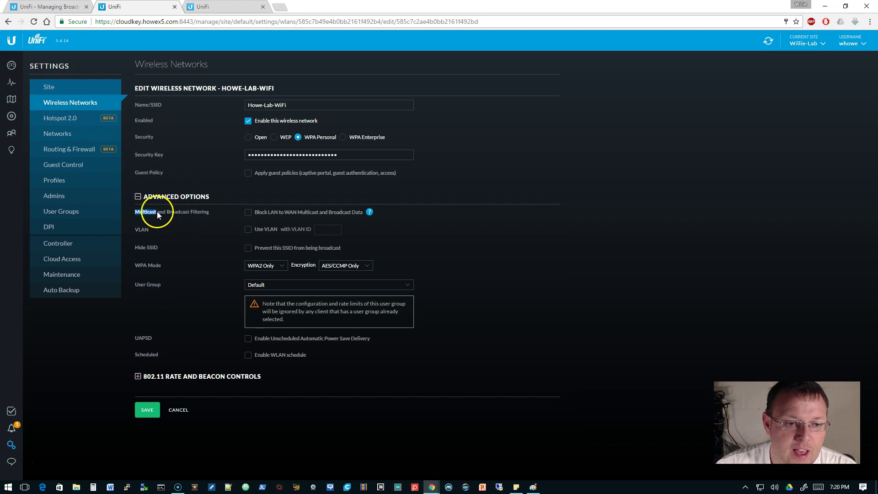
pyautogui.click(215, 215)
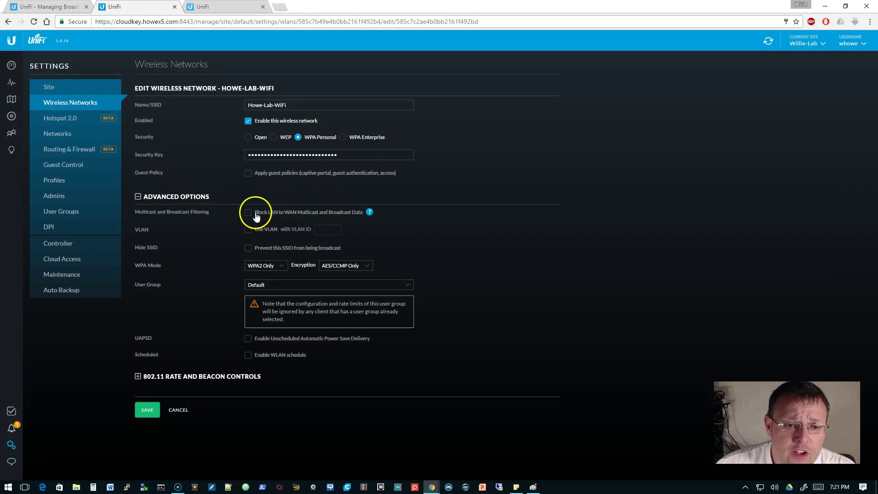
pyautogui.moveTo(369, 213)
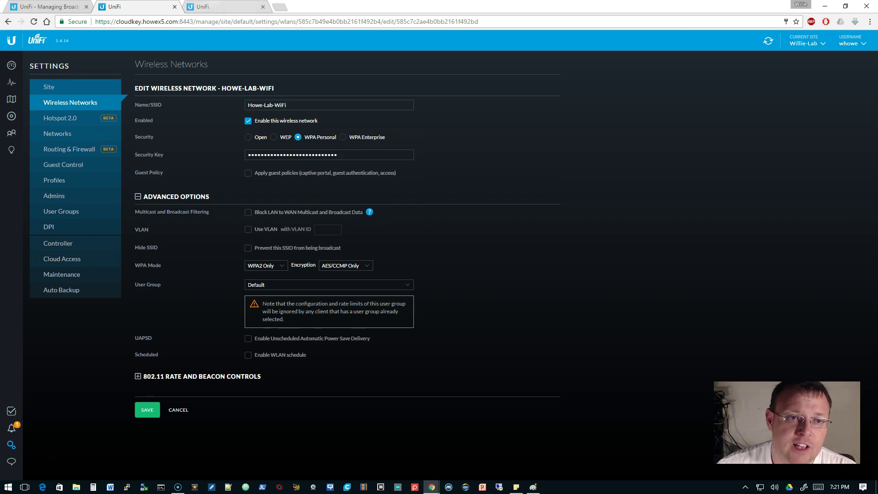
pyautogui.click(19, 118)
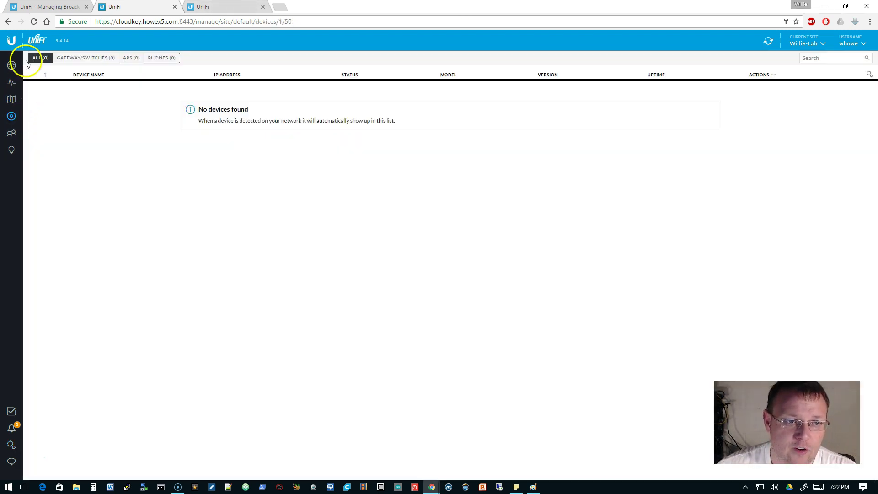
# - Log in to the second controller with the account credentials and view its six-device list
pyautogui.click(215, 6)
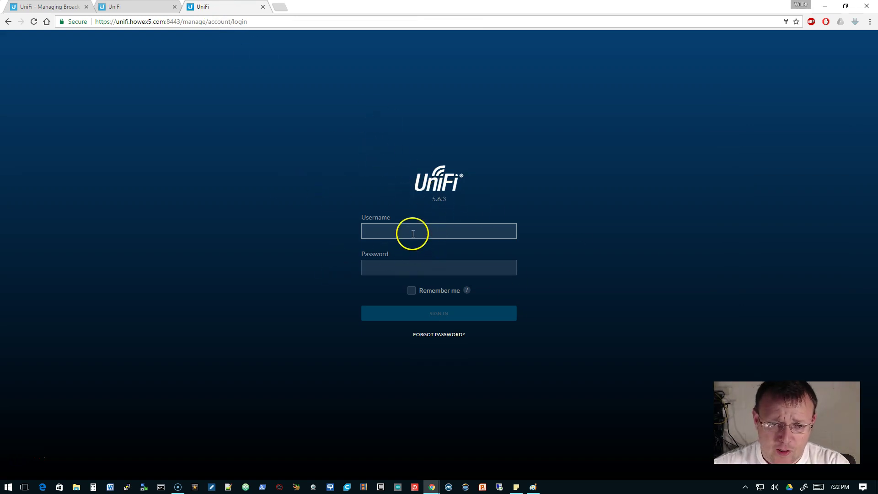
pyautogui.write('whowe')
pyautogui.press('Tab')
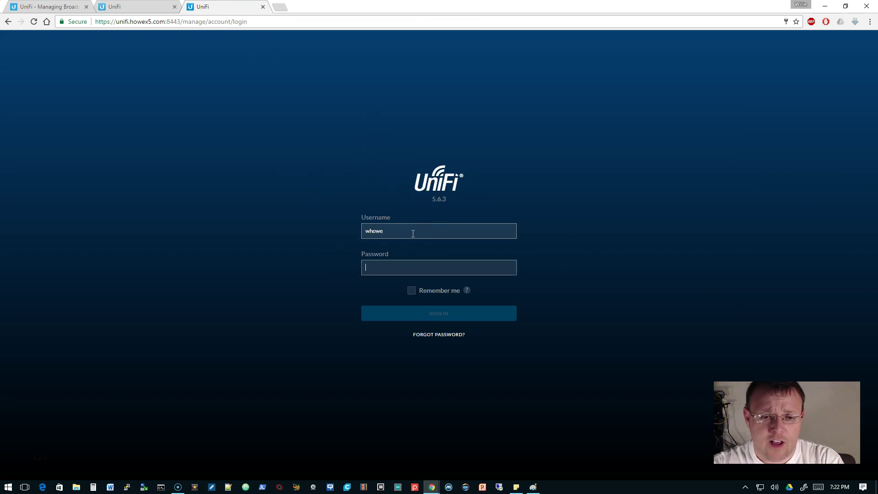
pyautogui.write('**********')
pyautogui.press('Return')
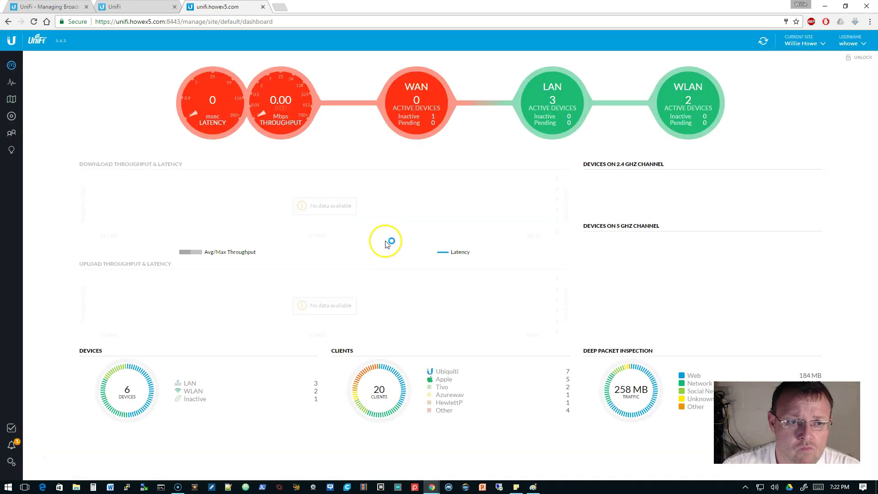
pyautogui.click(11, 116)
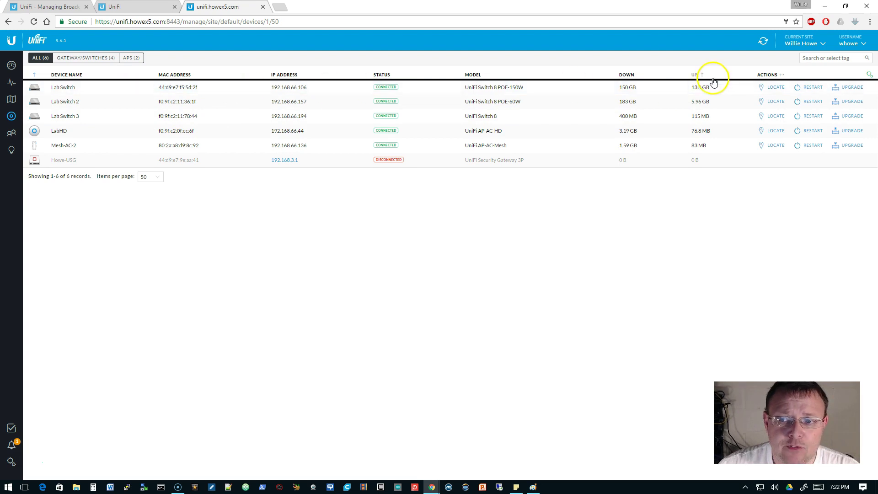
pyautogui.click(128, 87)
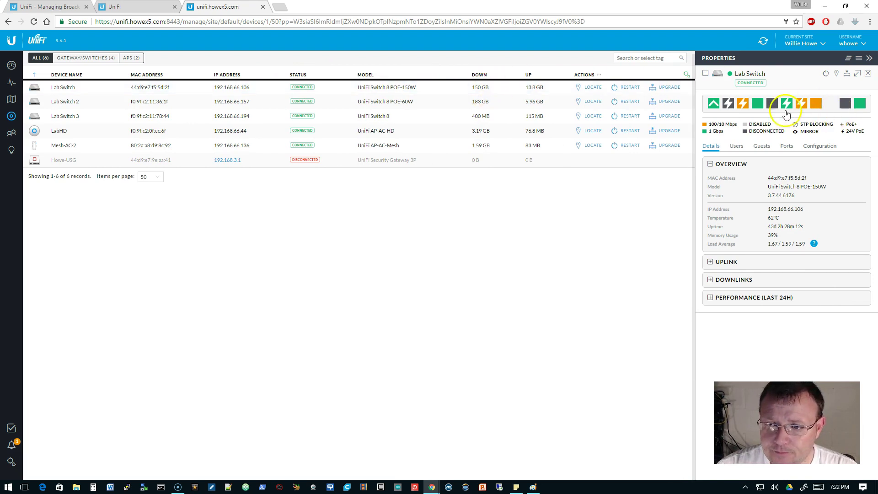
pyautogui.moveTo(715, 107)
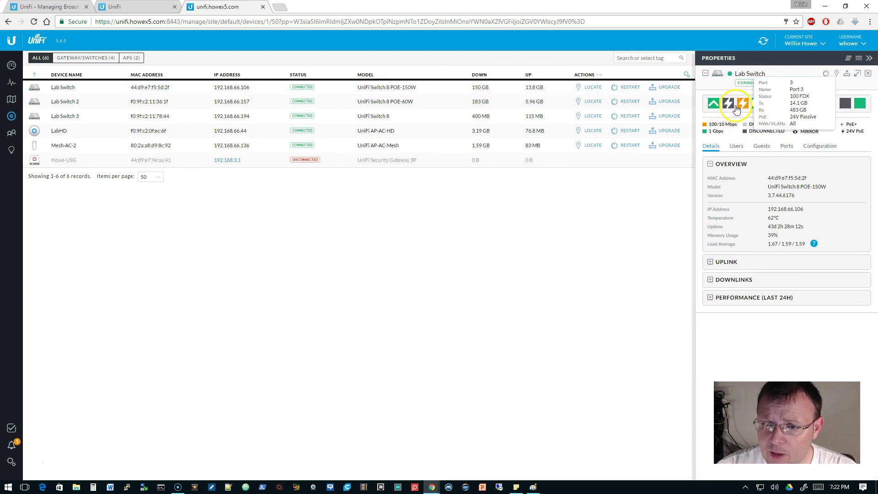
pyautogui.moveTo(784, 109)
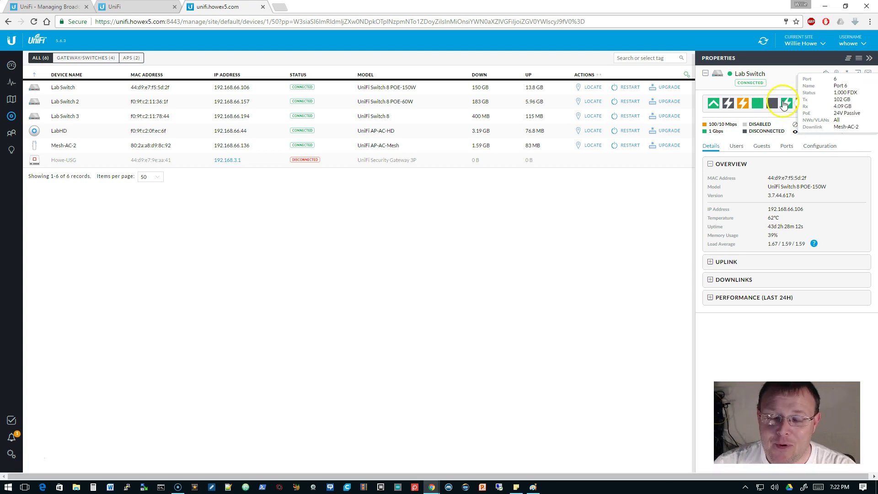
pyautogui.click(793, 103)
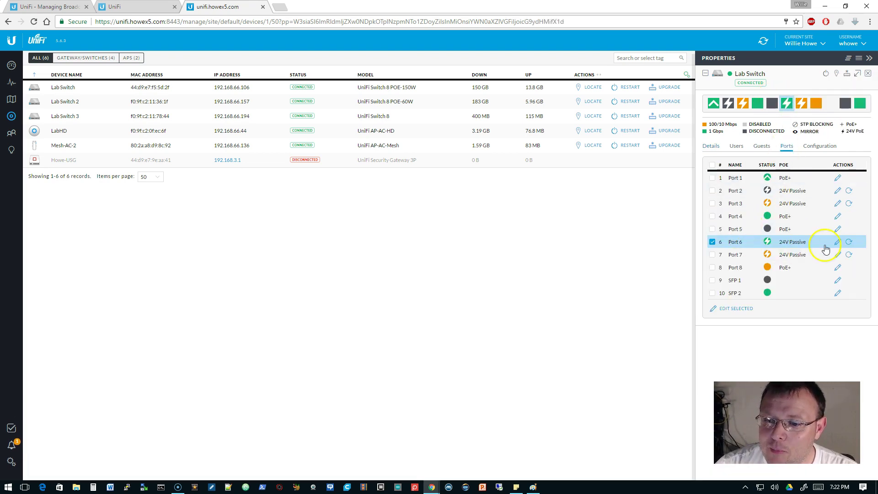
pyautogui.click(837, 242)
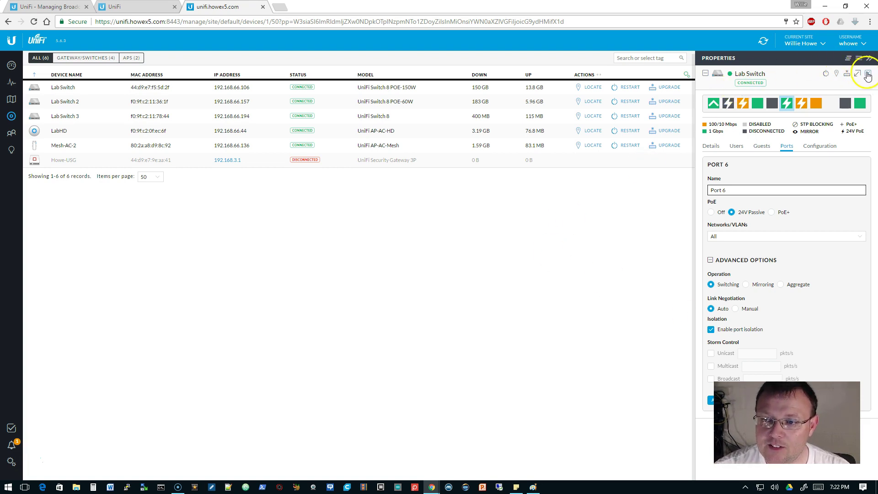
pyautogui.click(868, 75)
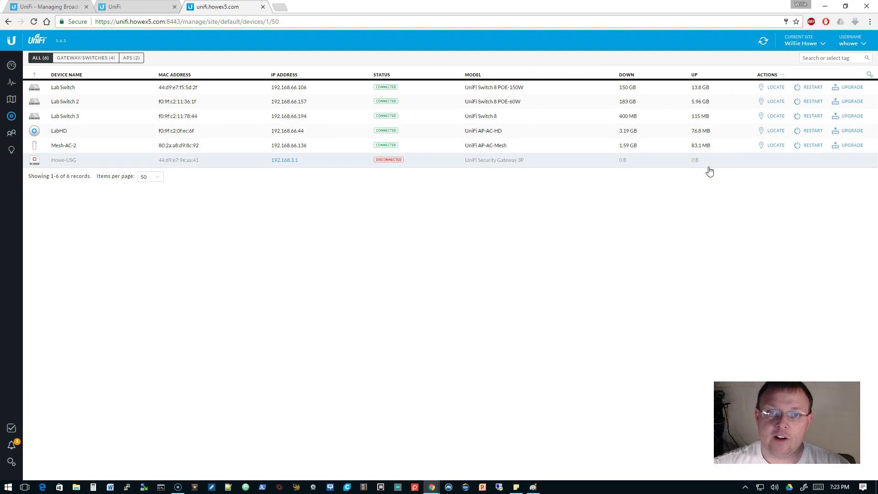
pyautogui.click(596, 186)
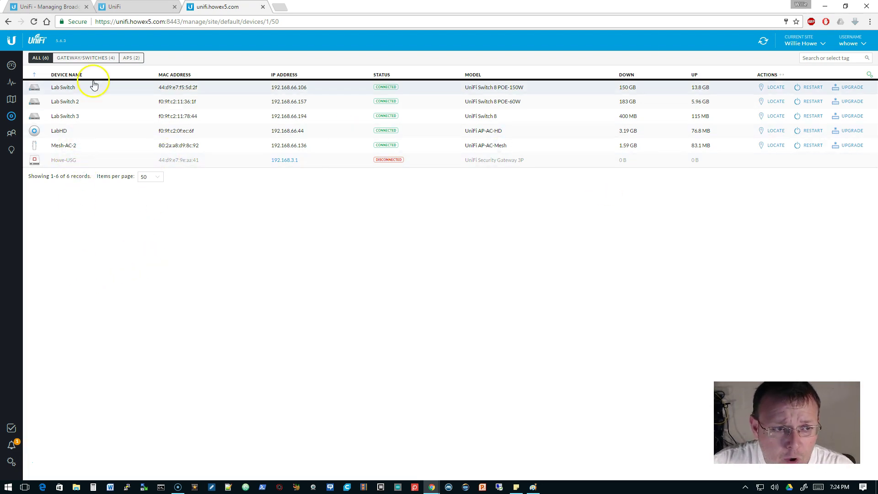
# - Open Lab Switch 2's Port 8 settings, showing PoE on and port isolation enabled
pyautogui.click(88, 106)
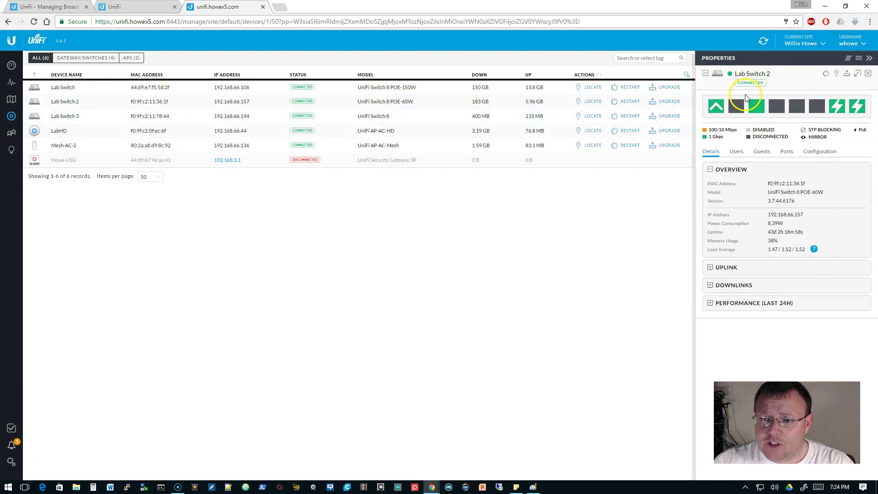
pyautogui.click(857, 111)
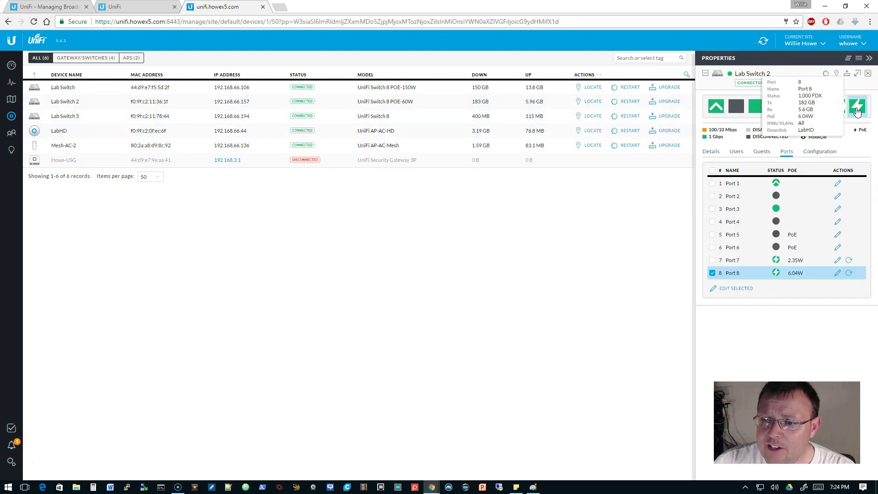
pyautogui.click(838, 273)
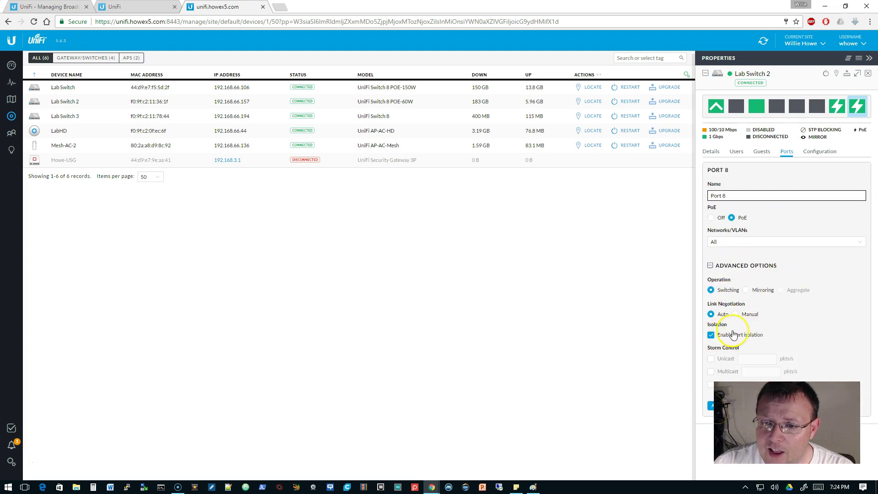
# - Open FBI_Van's Advanced Options, where Block LAN to WLAN Multicast and Broadcast Data is enabled
pyautogui.click(6, 466)
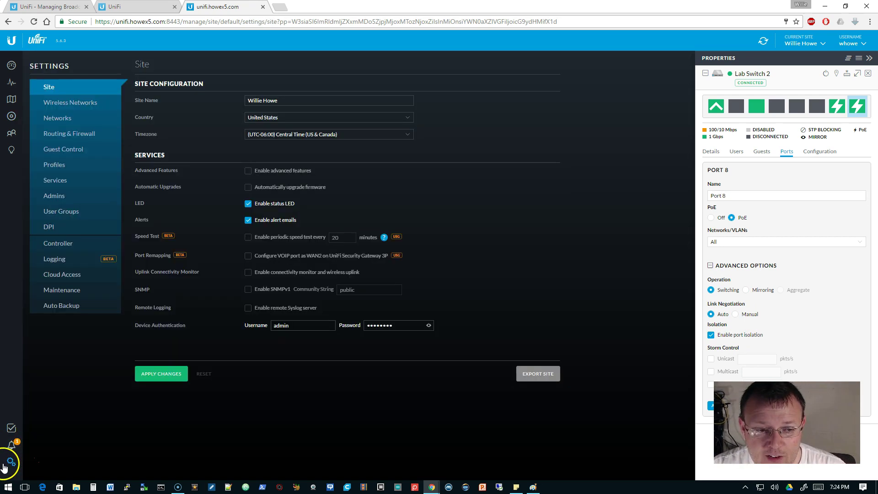
pyautogui.click(70, 103)
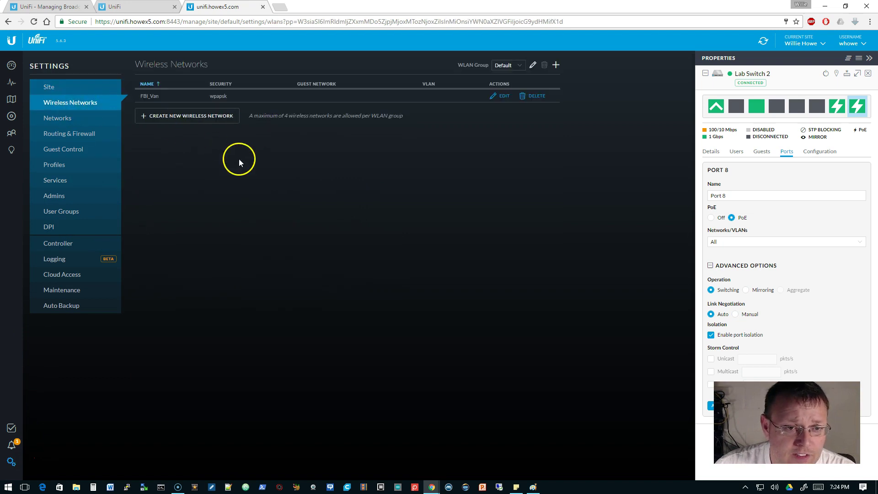
pyautogui.click(503, 98)
pyautogui.scroll(-5, 460, 309)
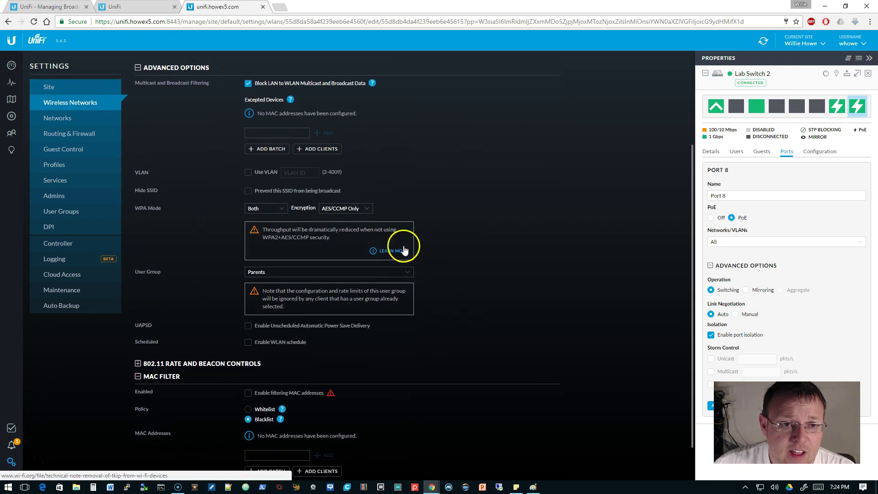
pyautogui.scroll(1, 404, 249)
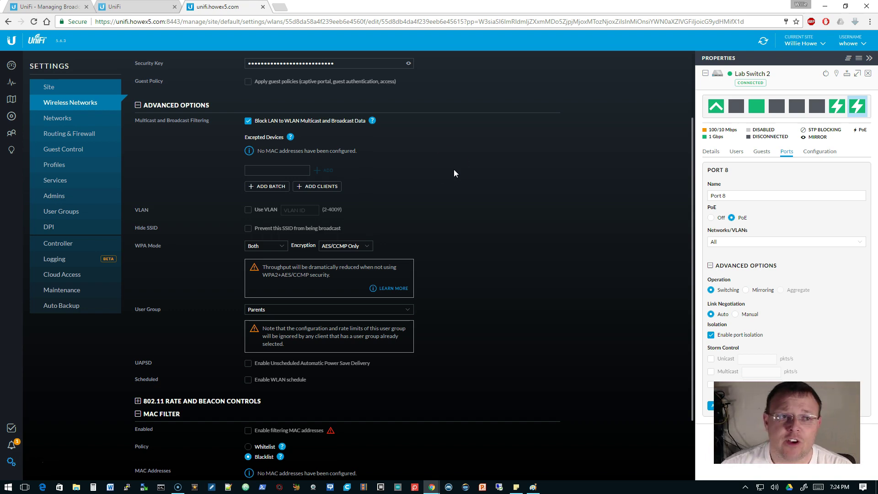
# - Revisit the Managing Broadcast Traffic article's 400 packets/second chart, then return to its overview
pyautogui.click(50, 6)
pyautogui.scroll(-10, 333, 166)
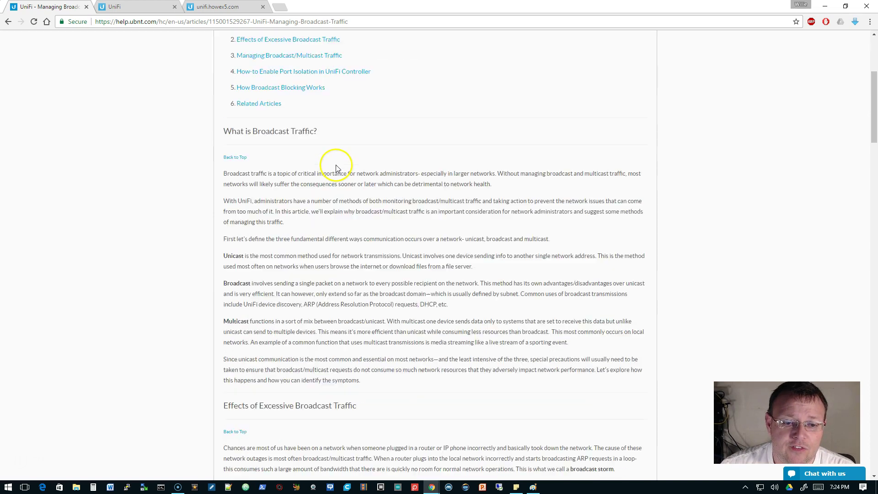
pyautogui.scroll(-5, 489, 252)
pyautogui.scroll(1, 488, 249)
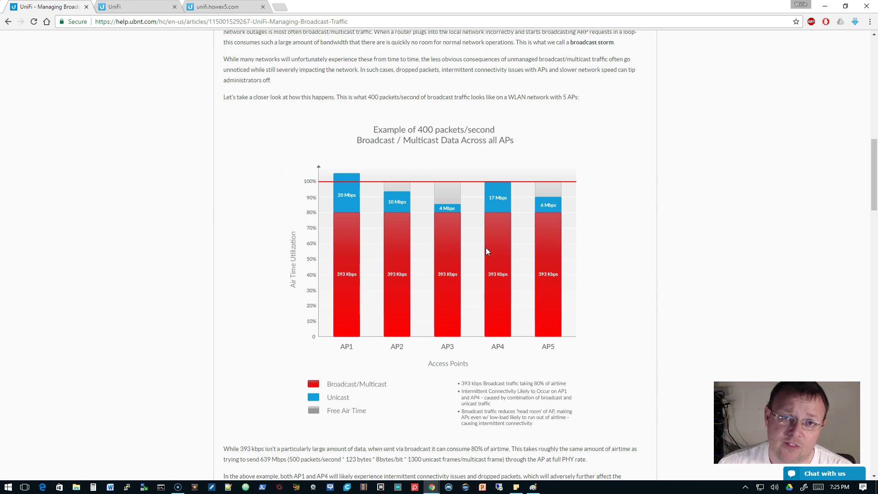
pyautogui.scroll(-4, 514, 281)
pyautogui.scroll(20, 530, 321)
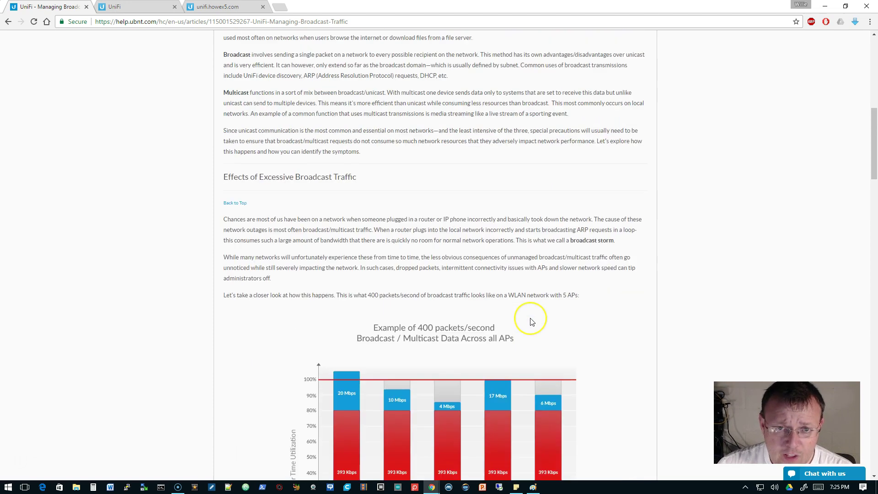
pyautogui.scroll(1, 530, 321)
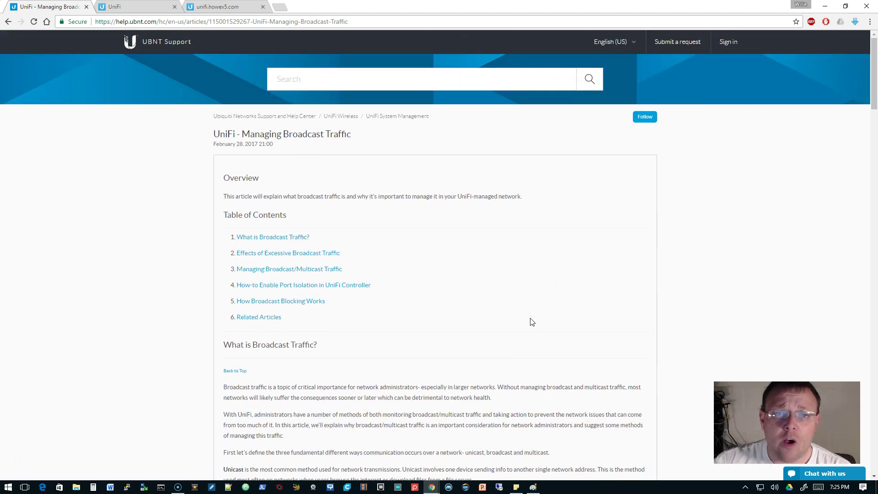
# - Switch back to the Willie-Lab controller and view its Dashboard showing zero devices and clients
pyautogui.click(146, 5)
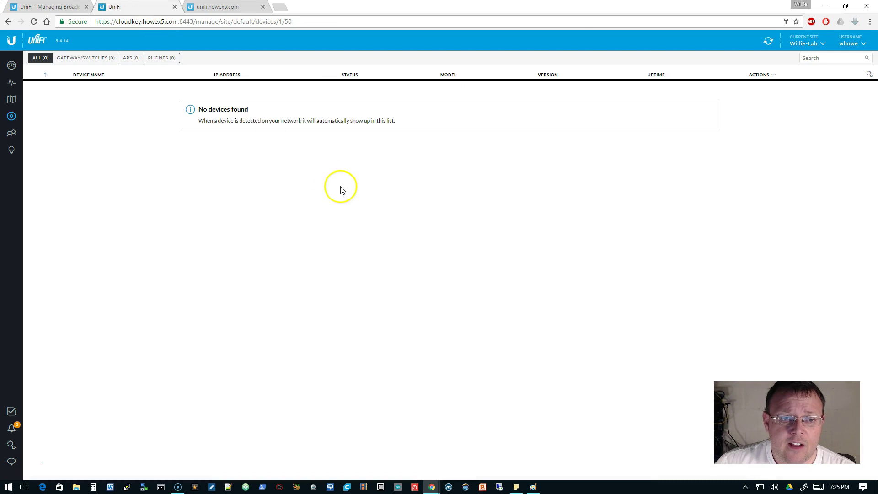
pyautogui.click(11, 66)
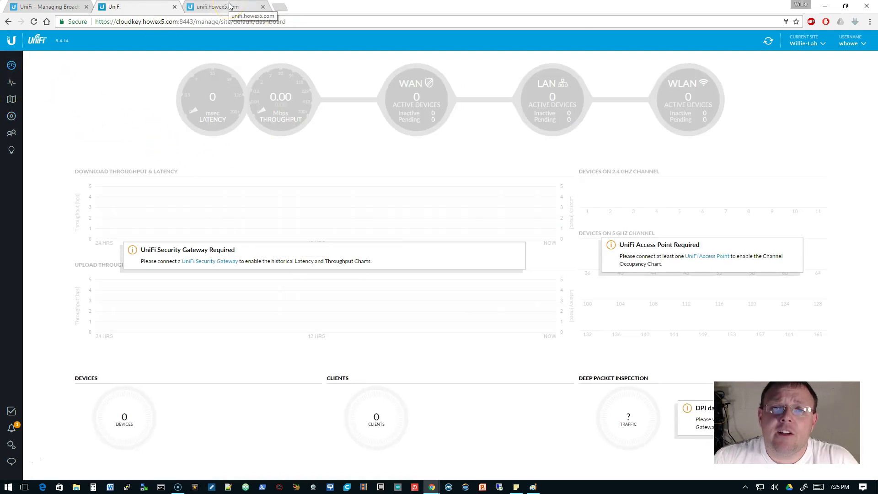